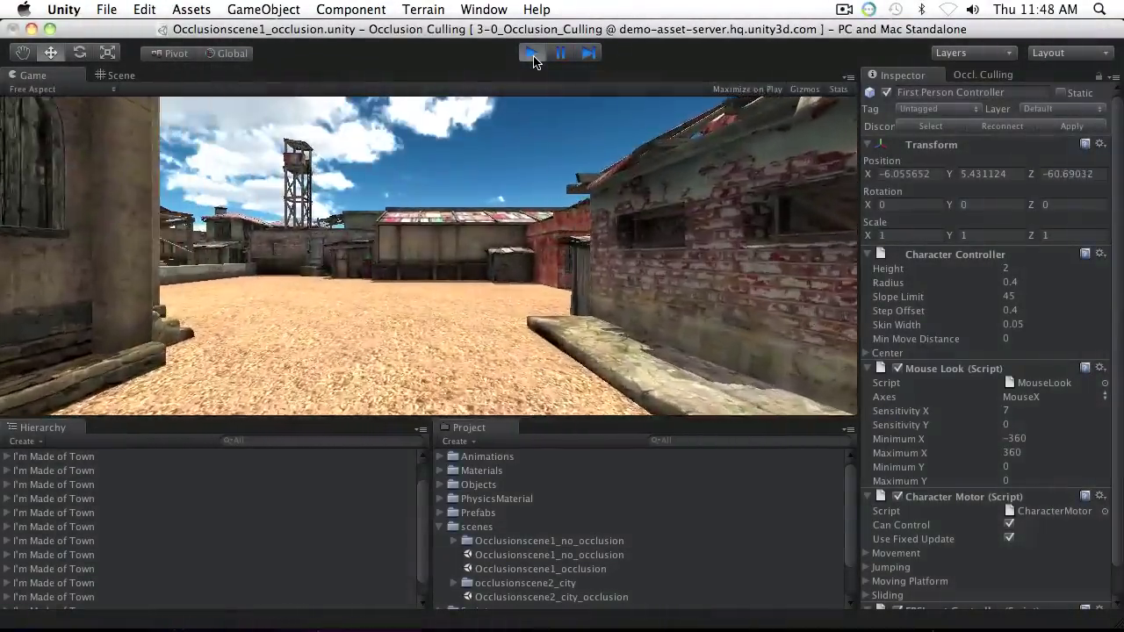
Walk the first-person controller through the town in the running game, looking around the streets and buildings
key(w)
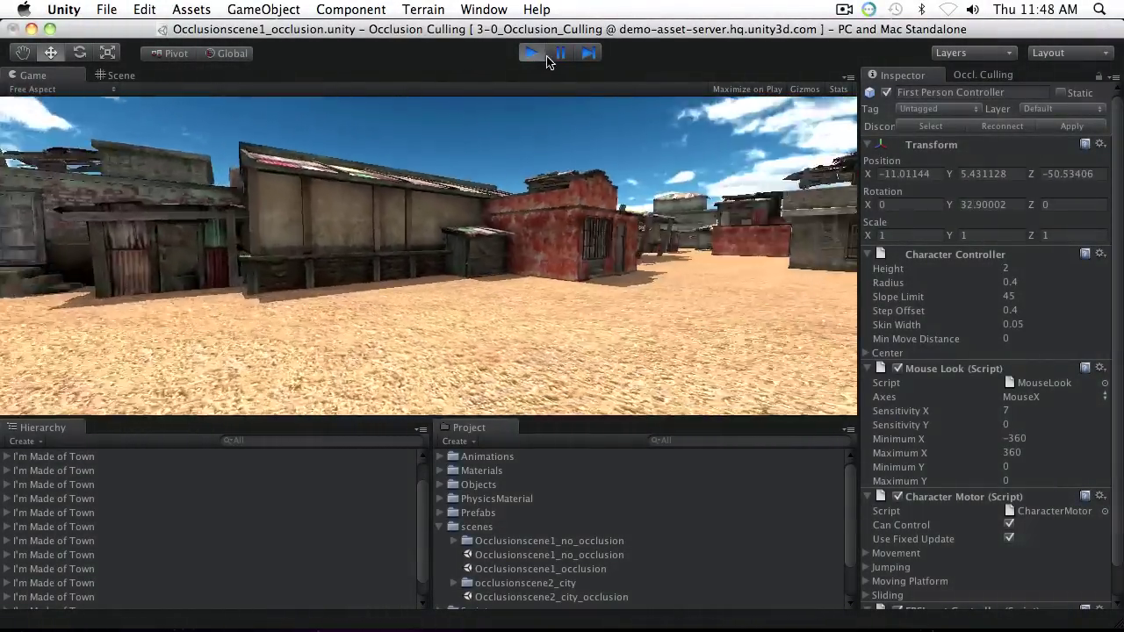
key(w)
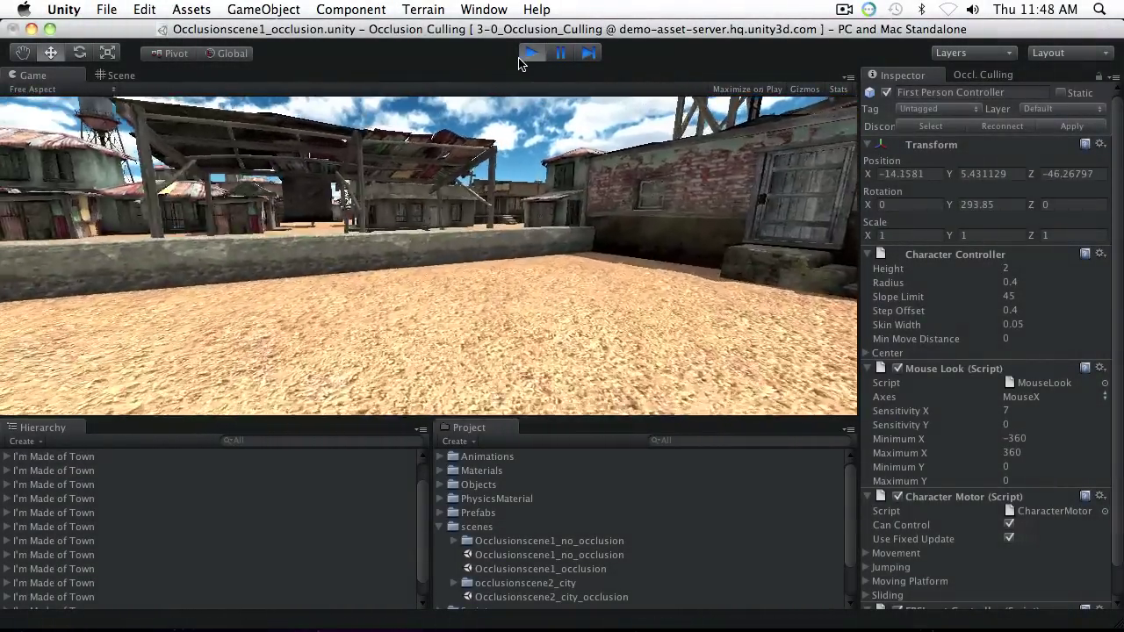
key(w)
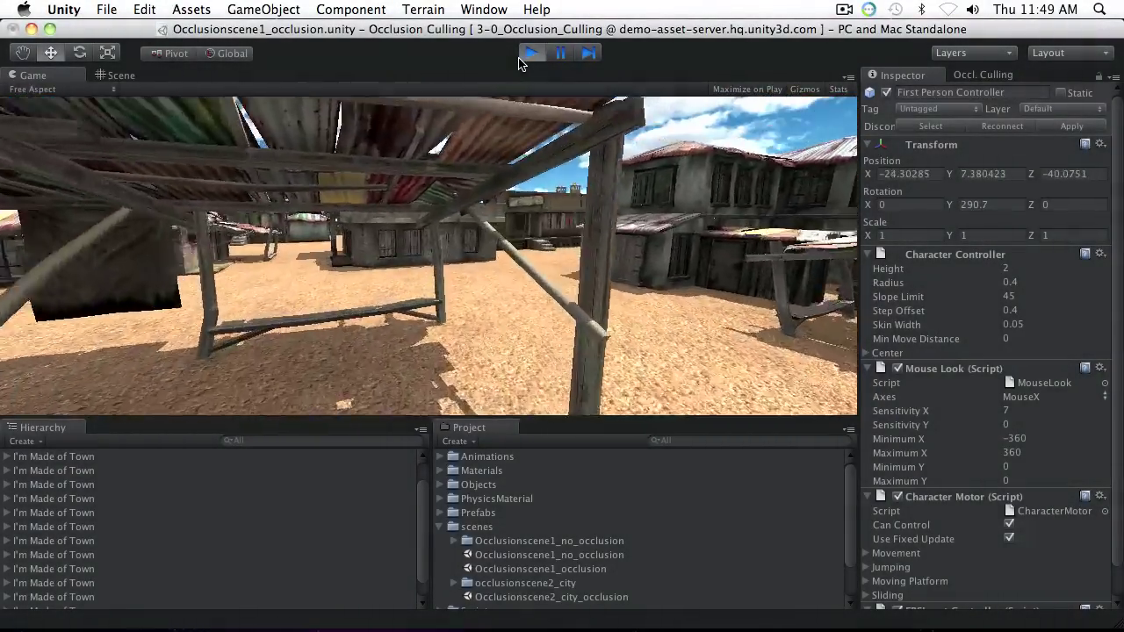
key(w)
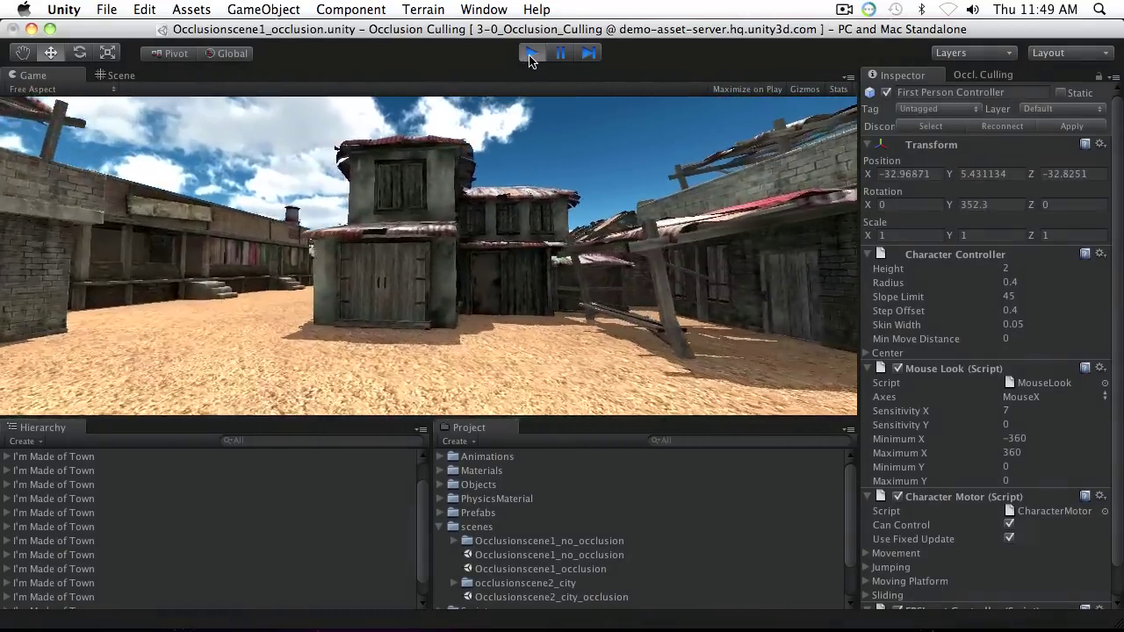
Display the occlusion culling visualization in the Scene view and dock that view beside the Game view, widening it slightly
key(super+1)
scroll(328, 198, down, 10)
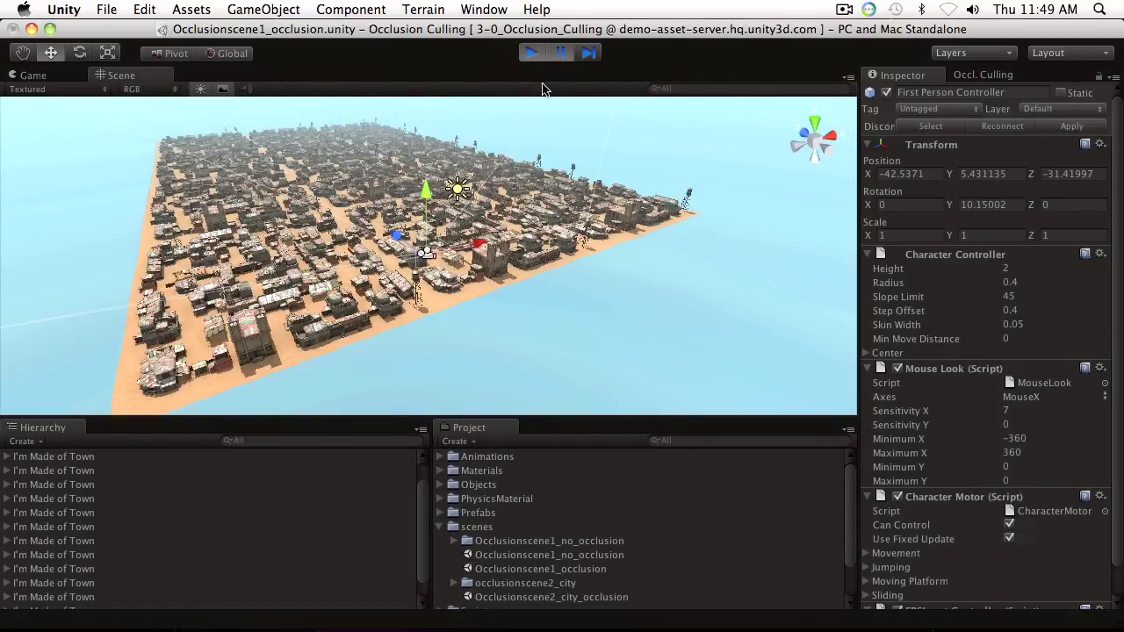
click(1008, 79)
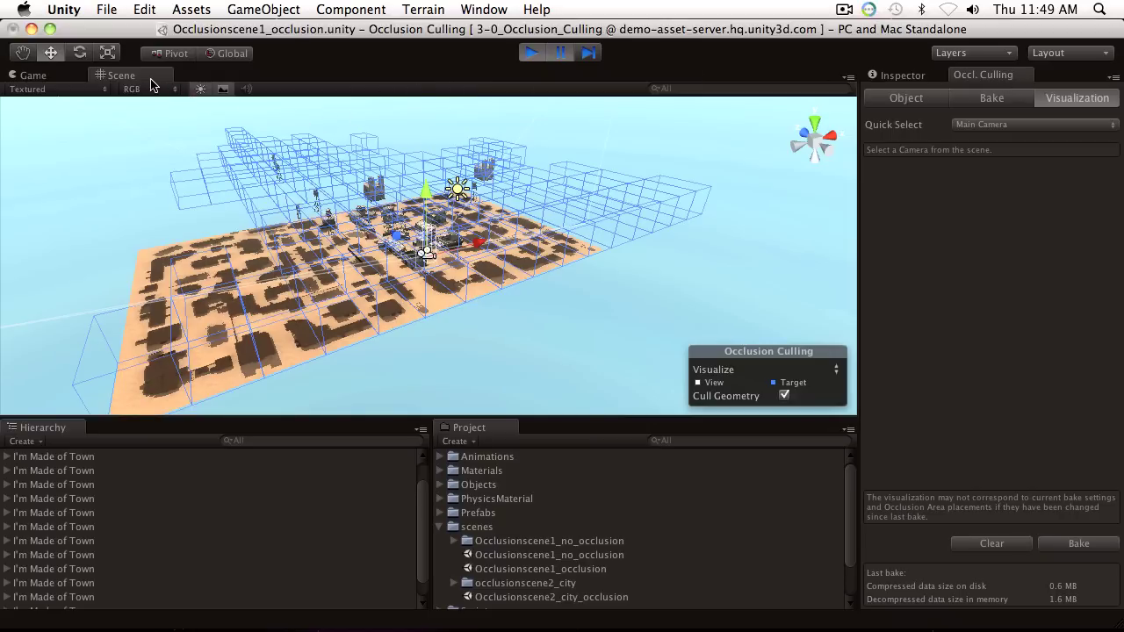
drag(158, 78, 797, 255)
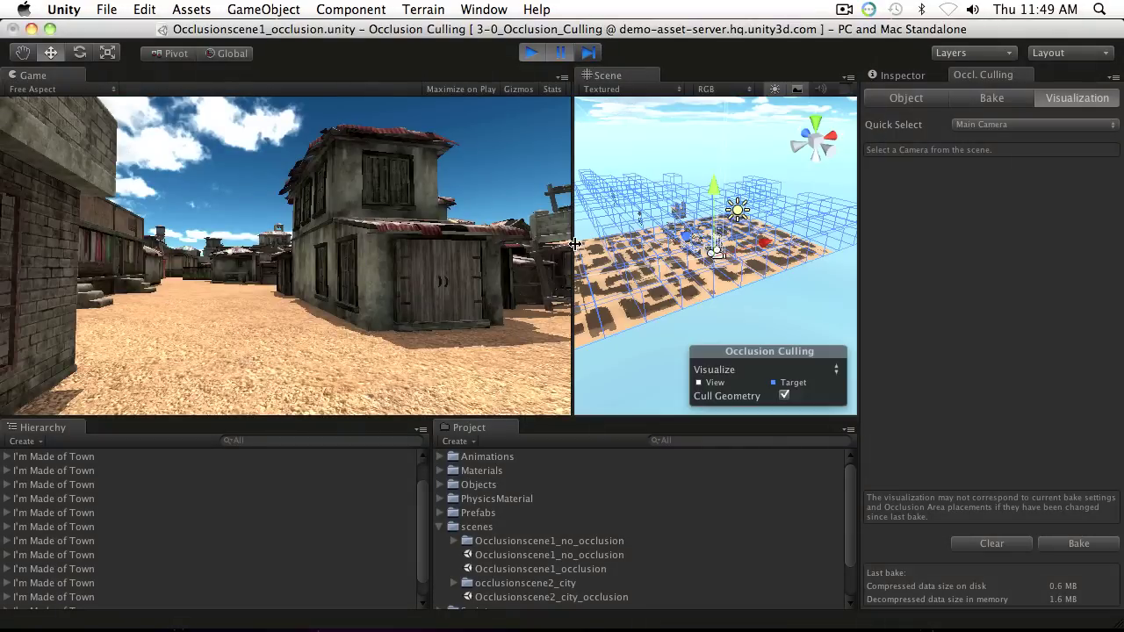
drag(573, 244, 536, 244)
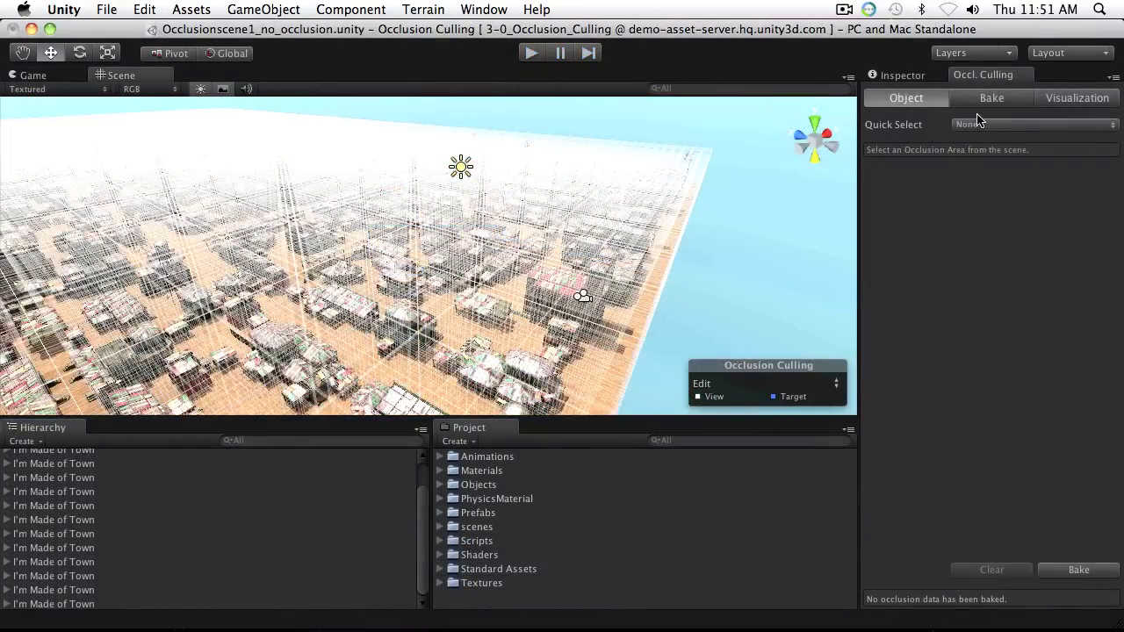
Create a new occlusion area in the town scene and make it a view volume only, not a target volume
click(977, 123)
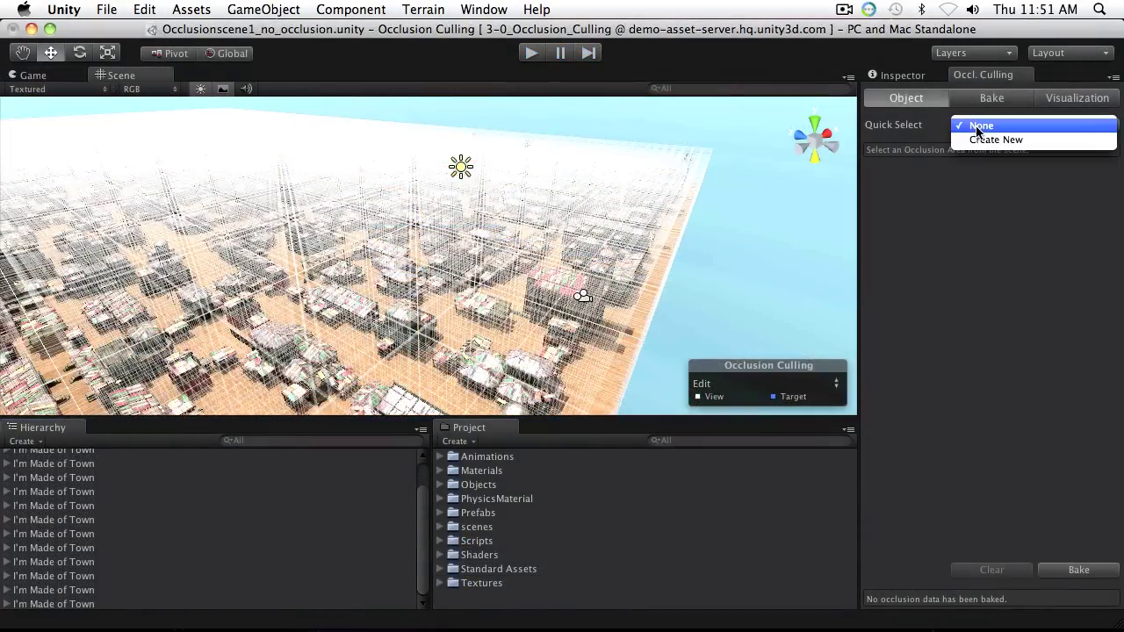
click(979, 139)
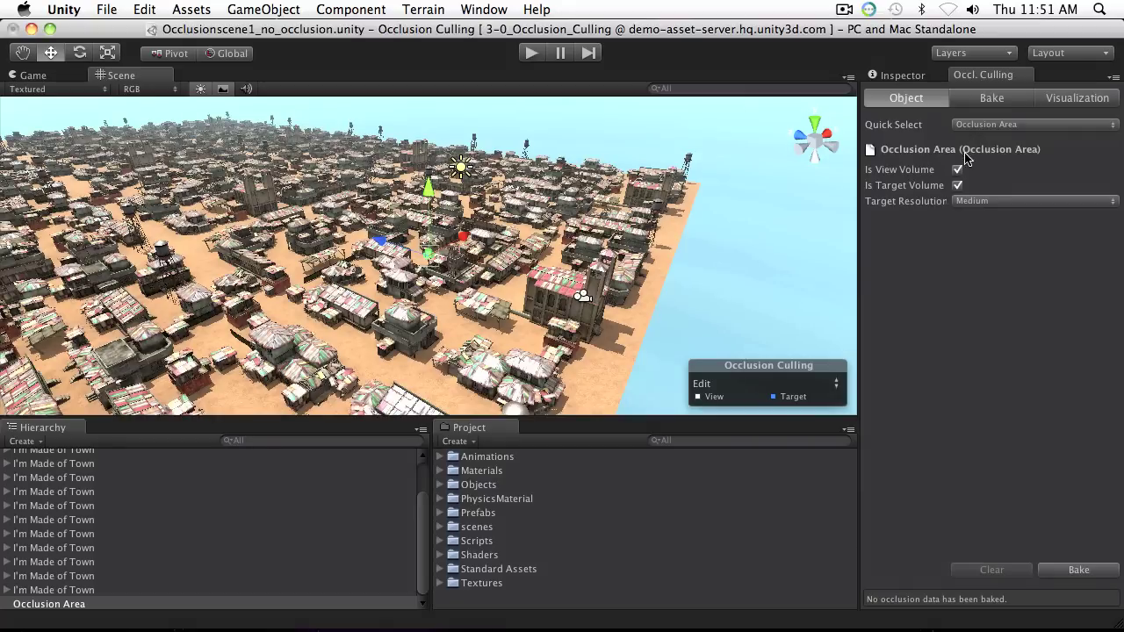
key(f)
drag(510, 254, 737, 330)
scroll(737, 326, down, 6)
drag(619, 294, 782, 338)
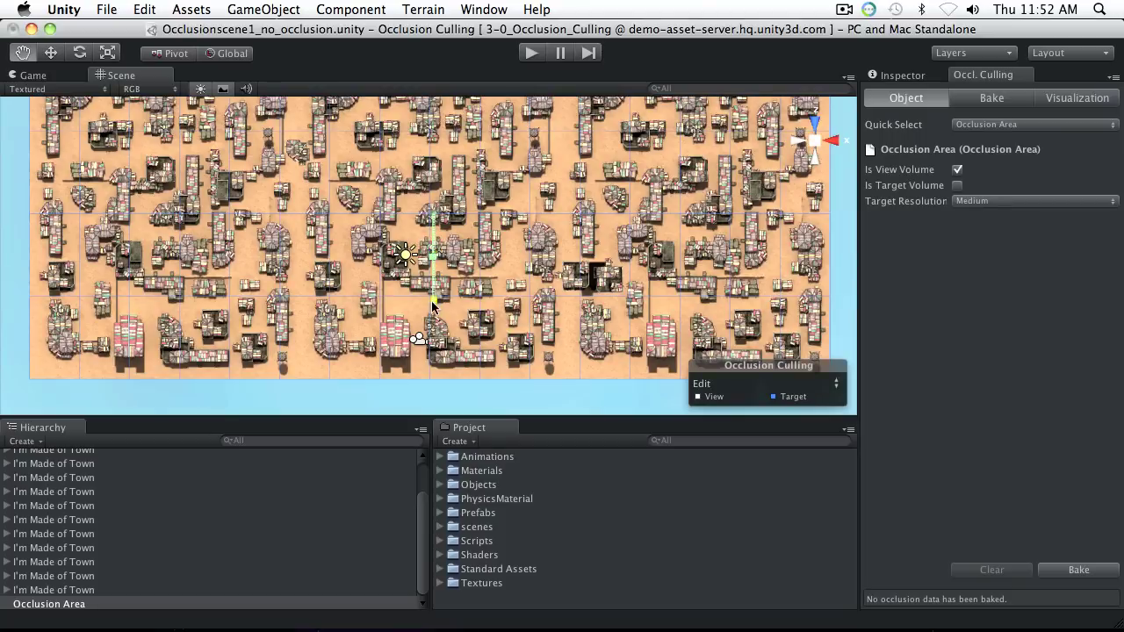
Stretch the occlusion area in the top view across the town's full width and extend it along the town's length
drag(436, 303, 832, 297)
drag(431, 298, 27, 299)
scroll(431, 202, down, 2)
scroll(430, 202, down, 2)
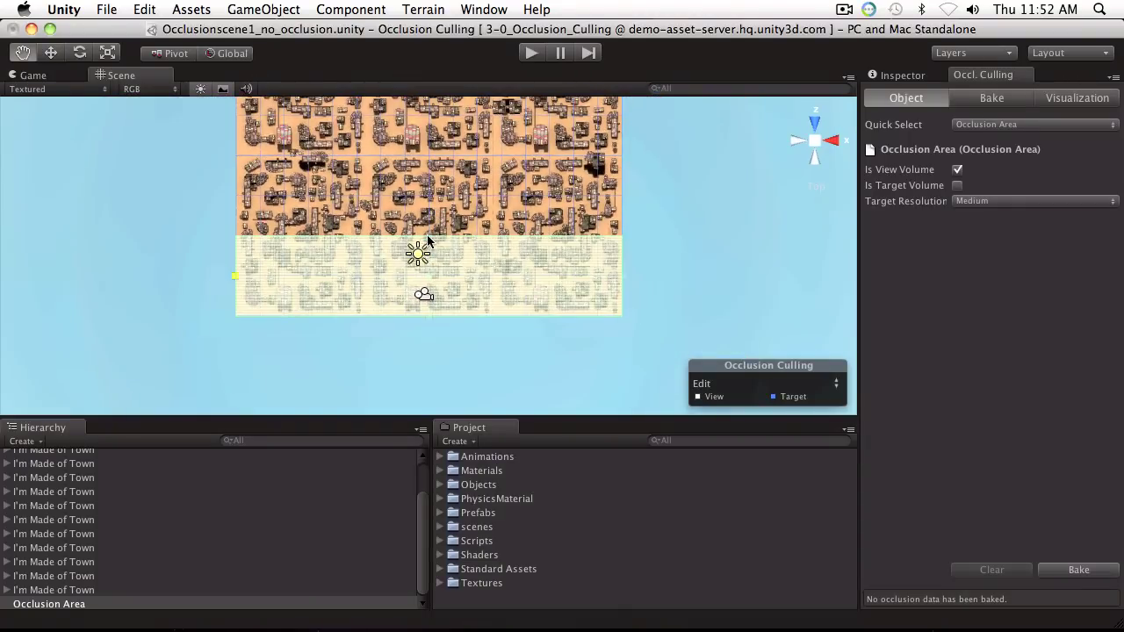
drag(429, 235, 428, 91)
scroll(422, 168, down, 3)
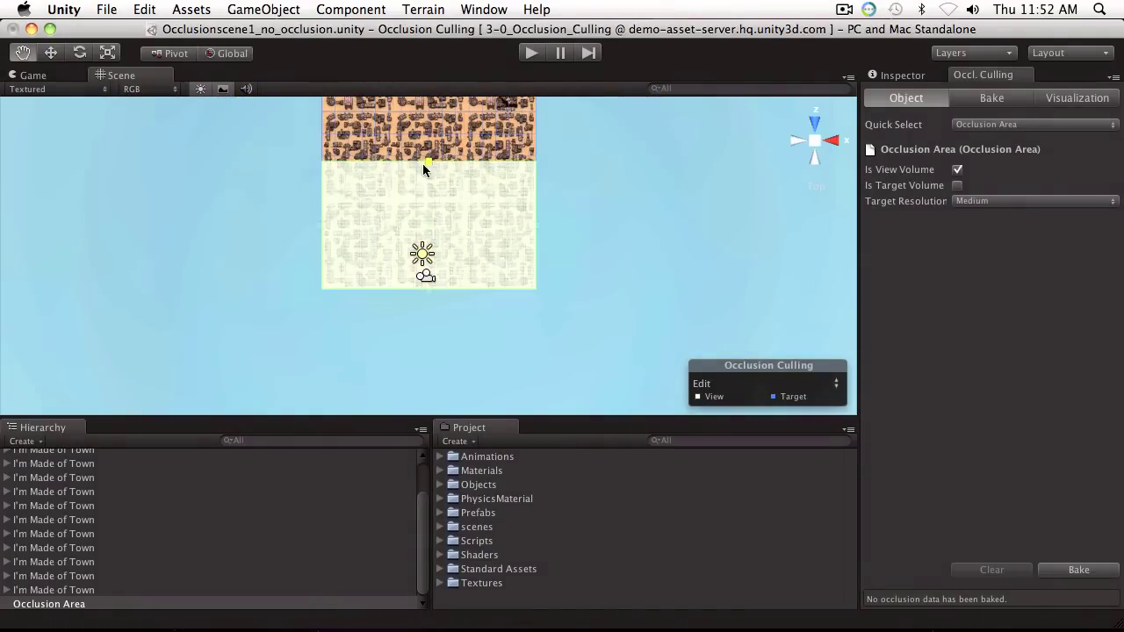
drag(423, 164, 429, 134)
click(797, 140)
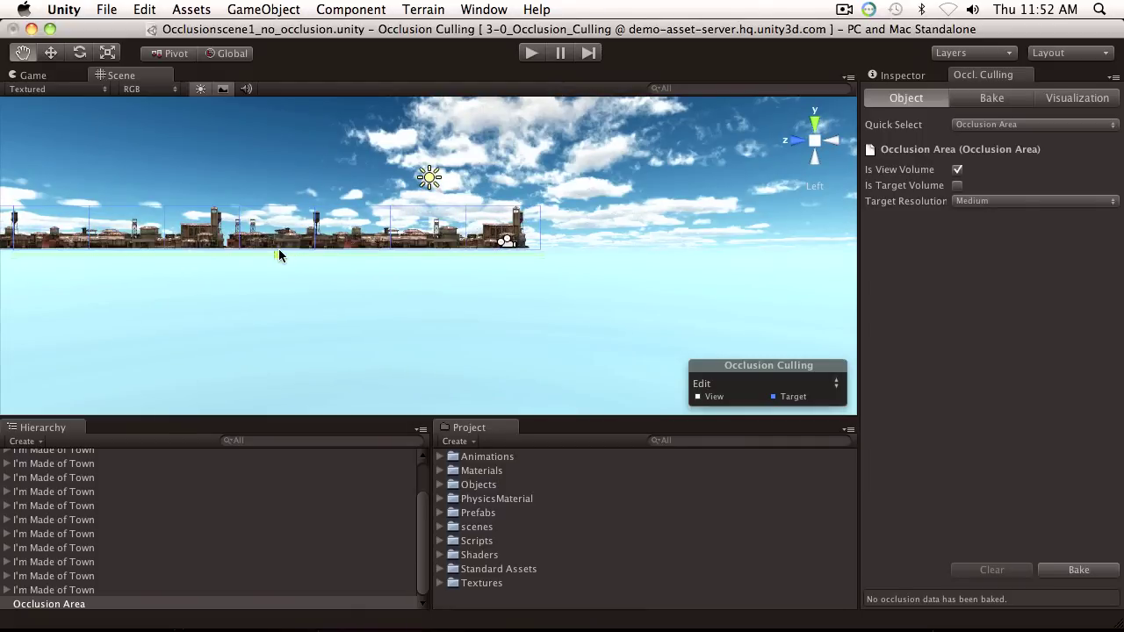
Select several town buildings, including Building_05 and Building_08, to check that each is marked Static
key(w)
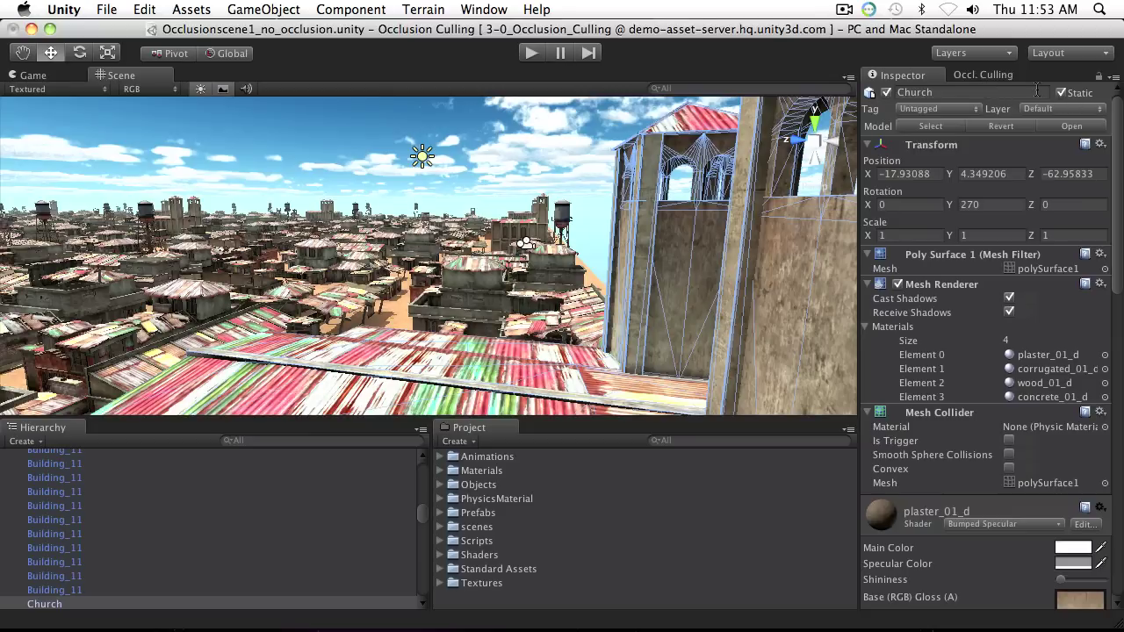
click(481, 300)
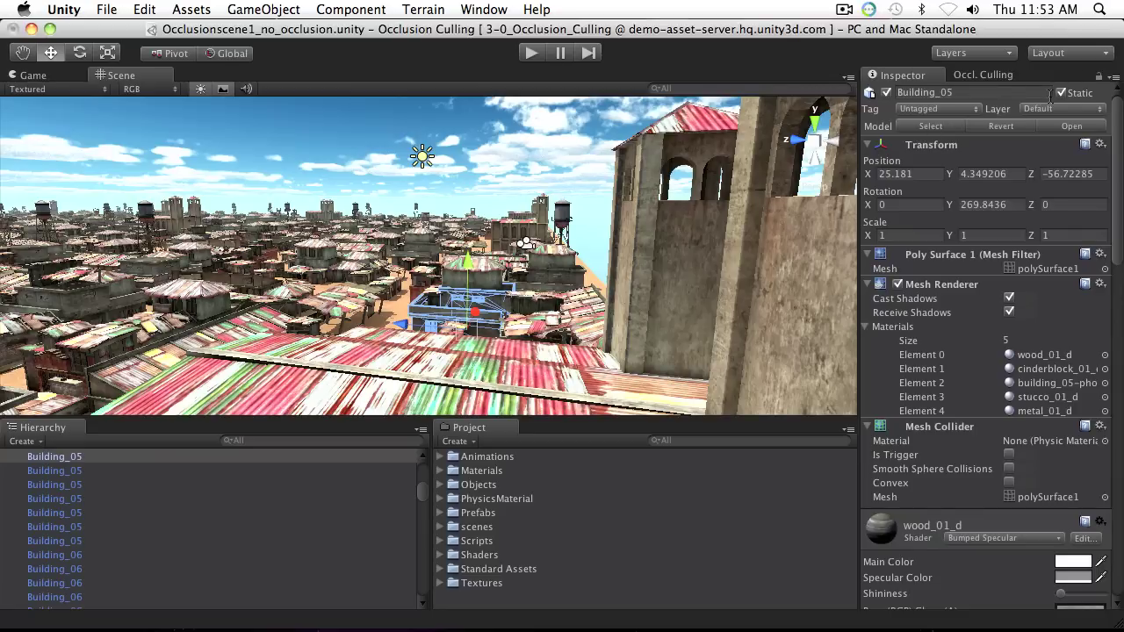
click(325, 255)
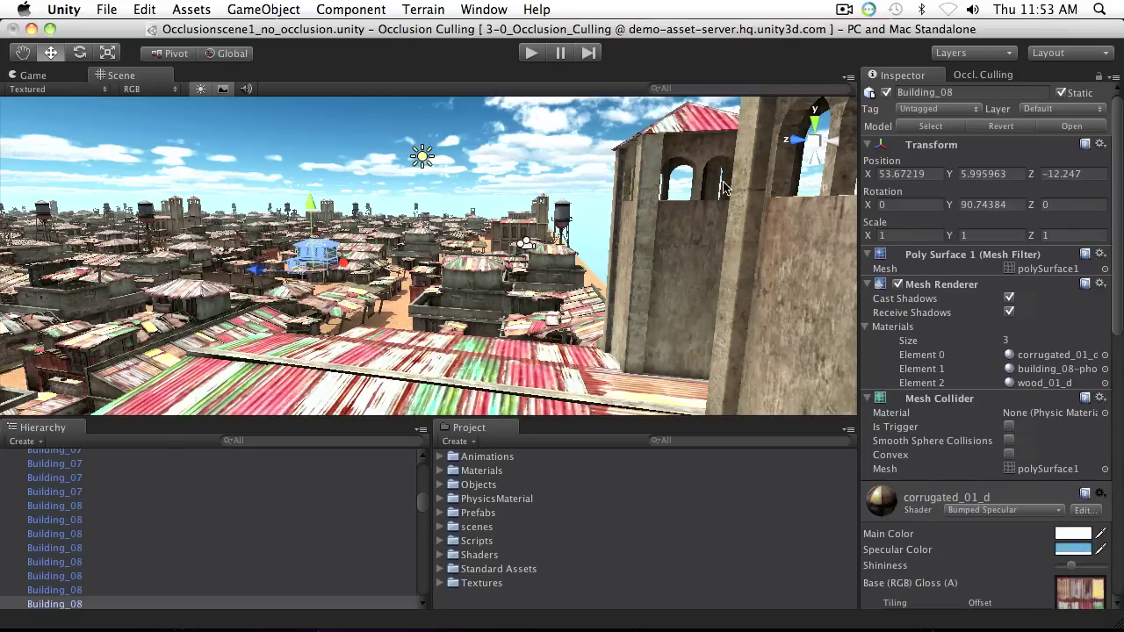
click(153, 223)
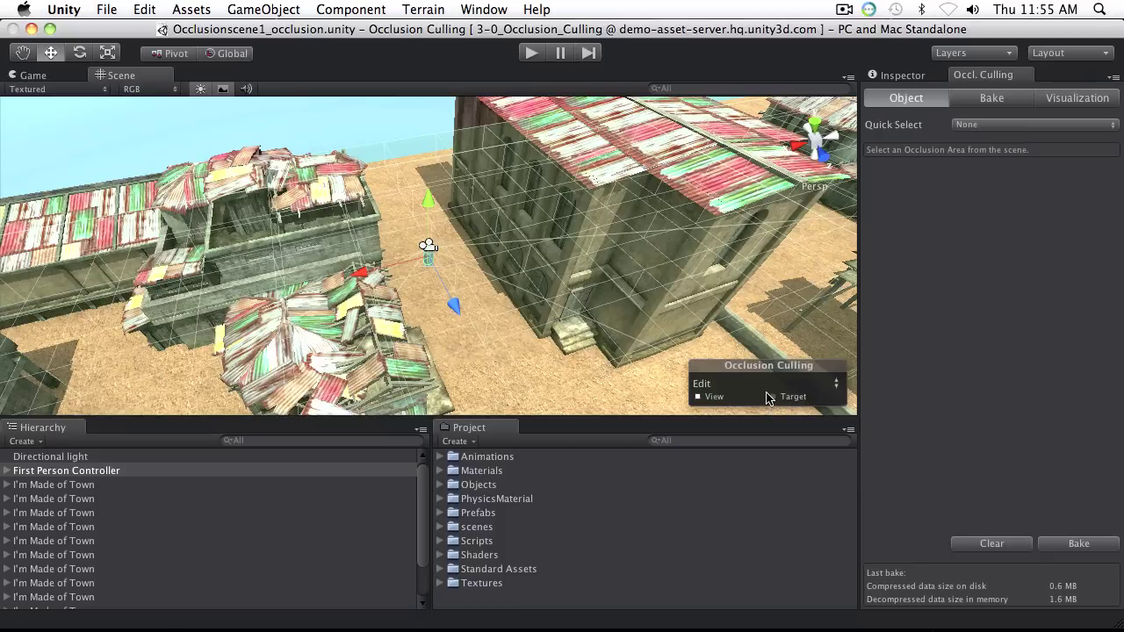
Set the occlusion culling display to Visualize and examine the culled geometry around the First Person Controller
click(765, 386)
click(722, 412)
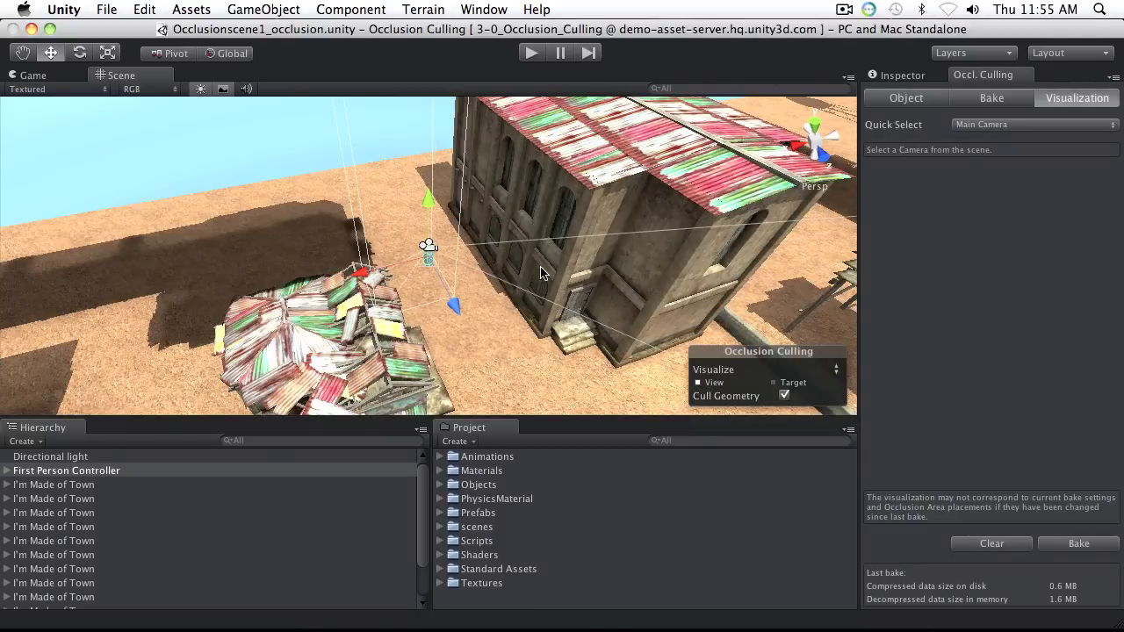
alt+drag(518, 275, 590, 292)
key(w)
drag(533, 330, 439, 328)
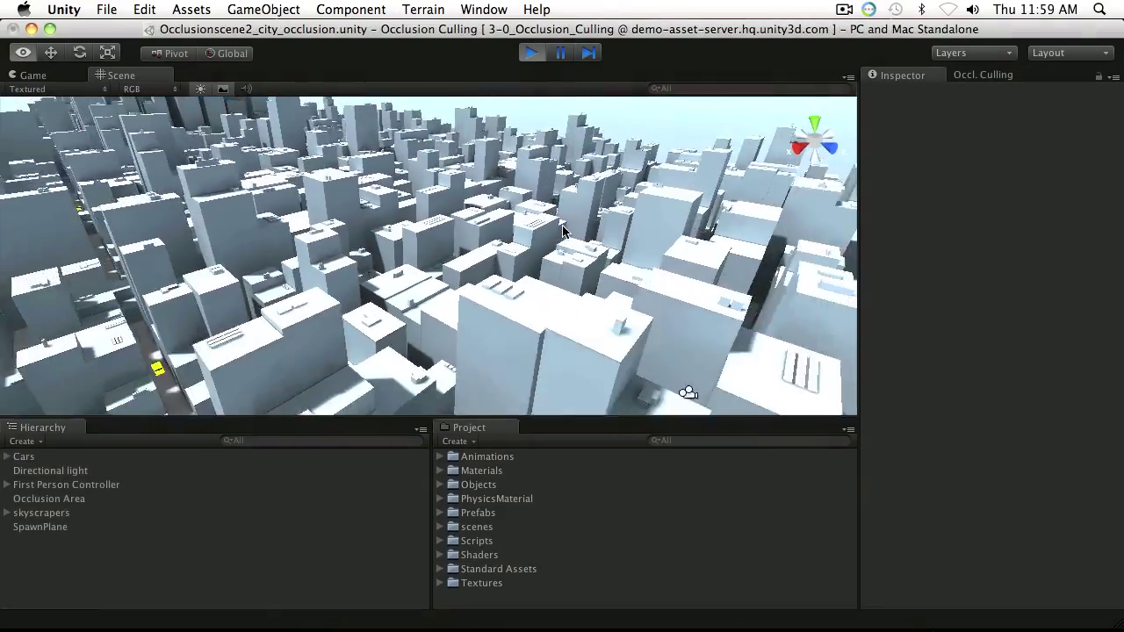
Examine the extent and building layout of the whole skyscraper city, first in perspective and from directly above
scroll(563, 230, down, 10)
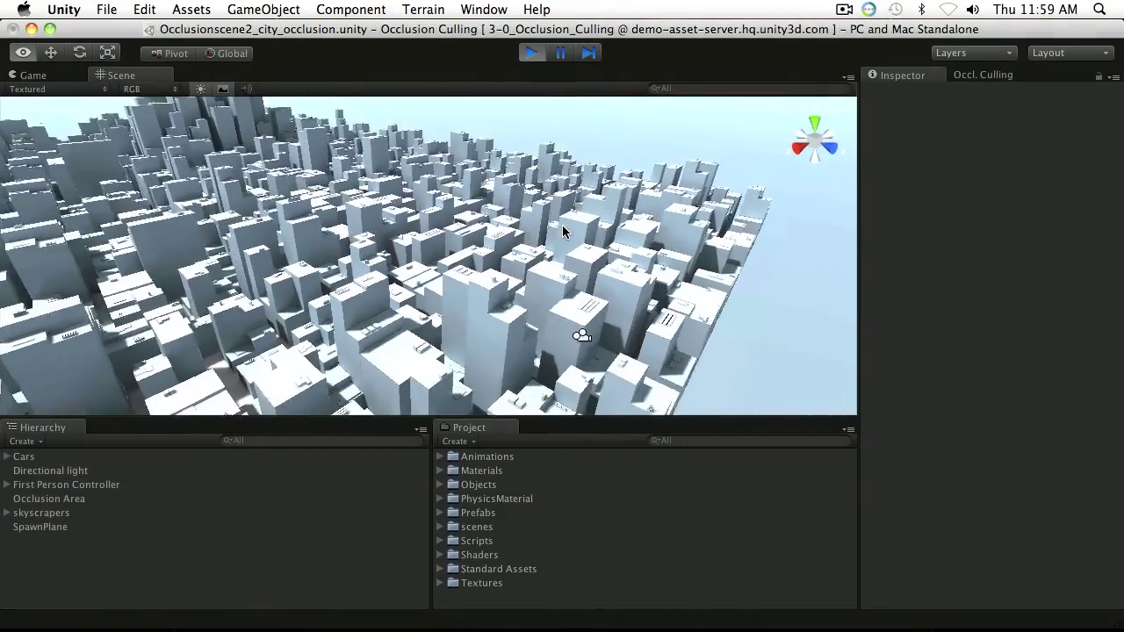
scroll(563, 230, down, 8)
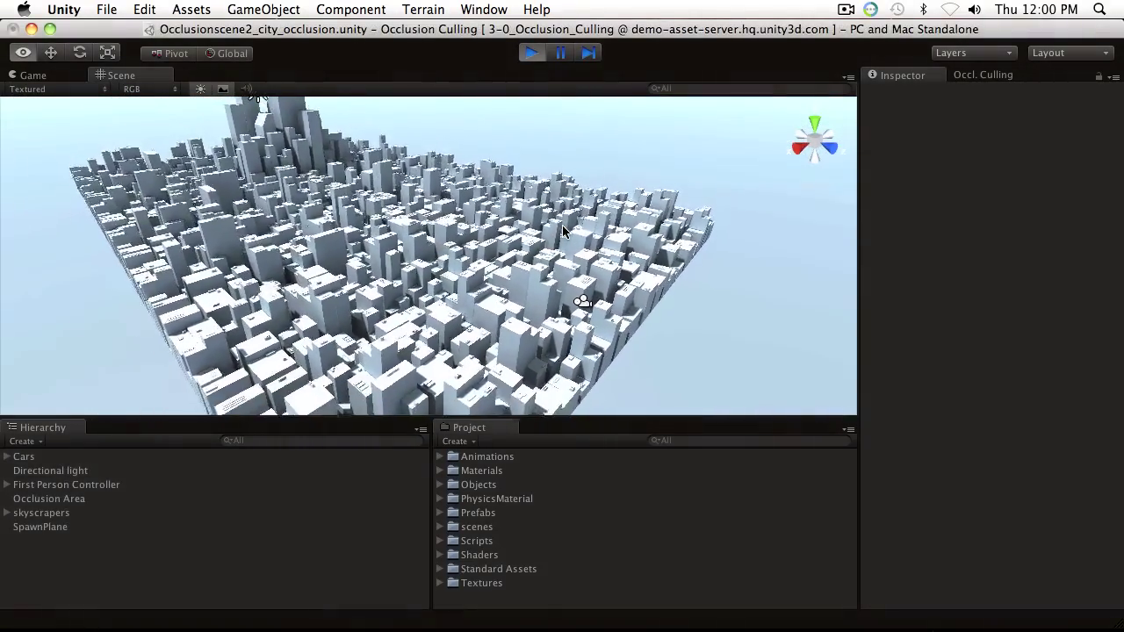
scroll(562, 230, down, 3)
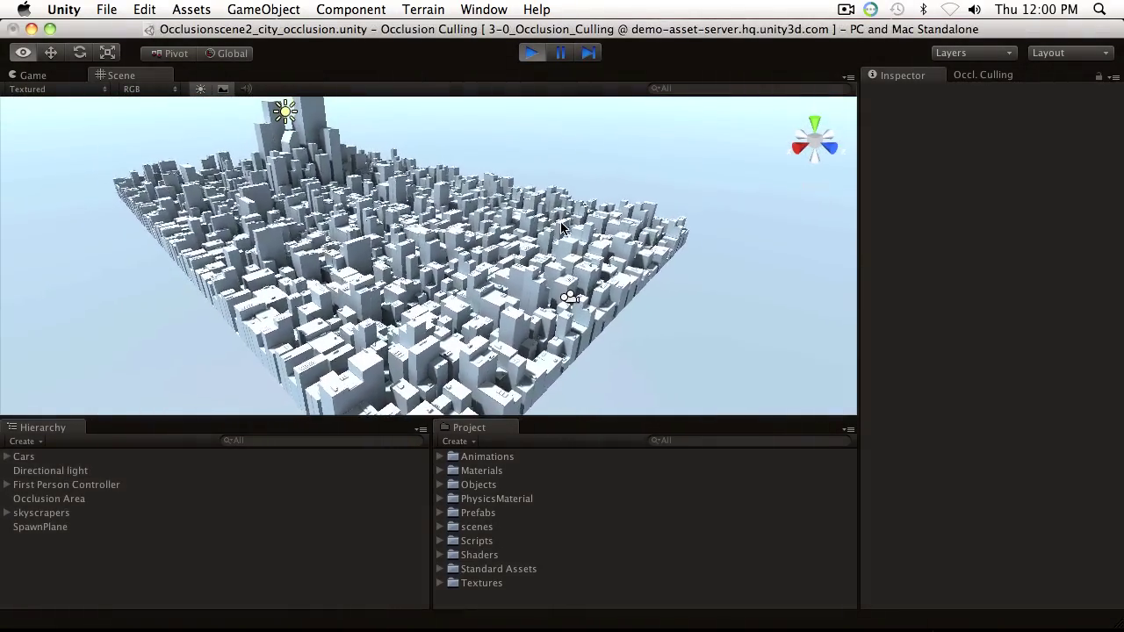
click(814, 123)
key(Down)
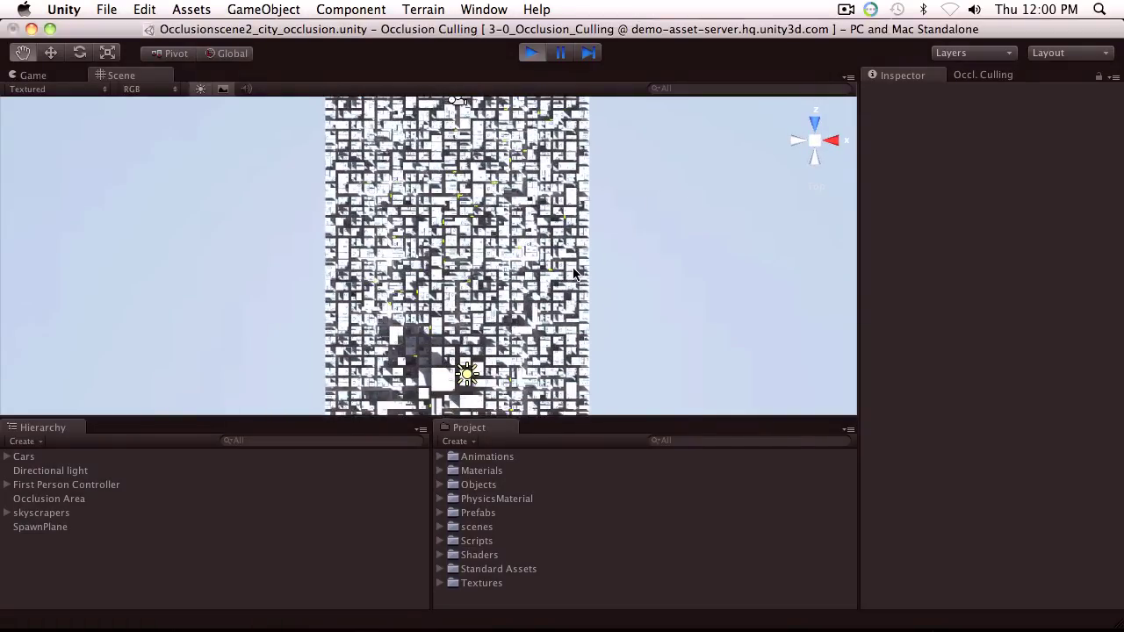
key(Down)
key(Down)
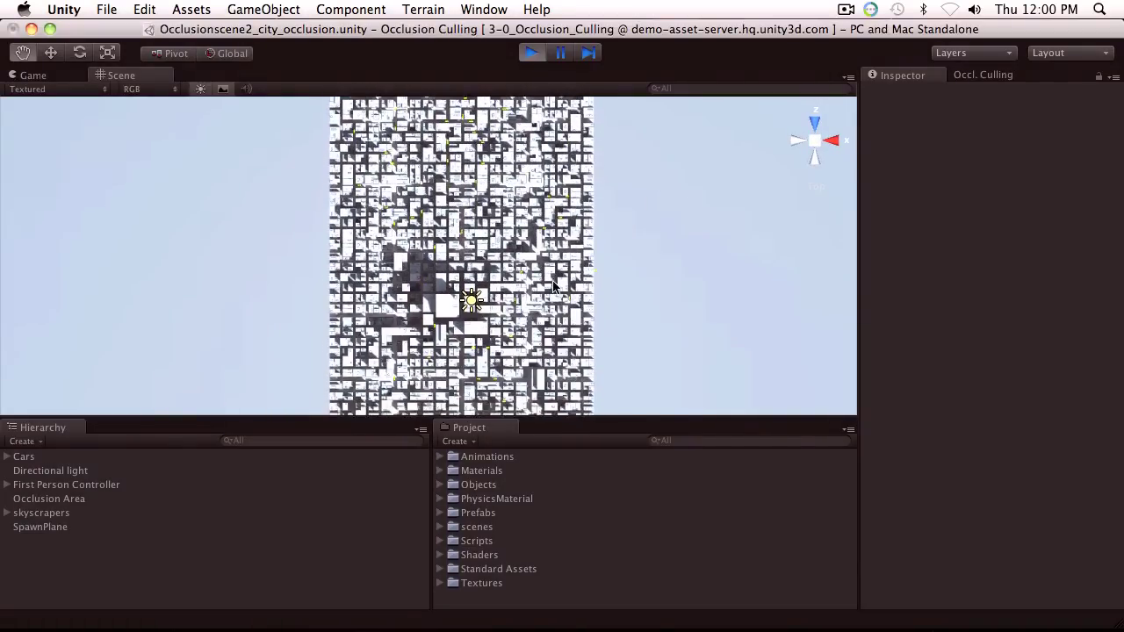
key(Up)
key(Up)
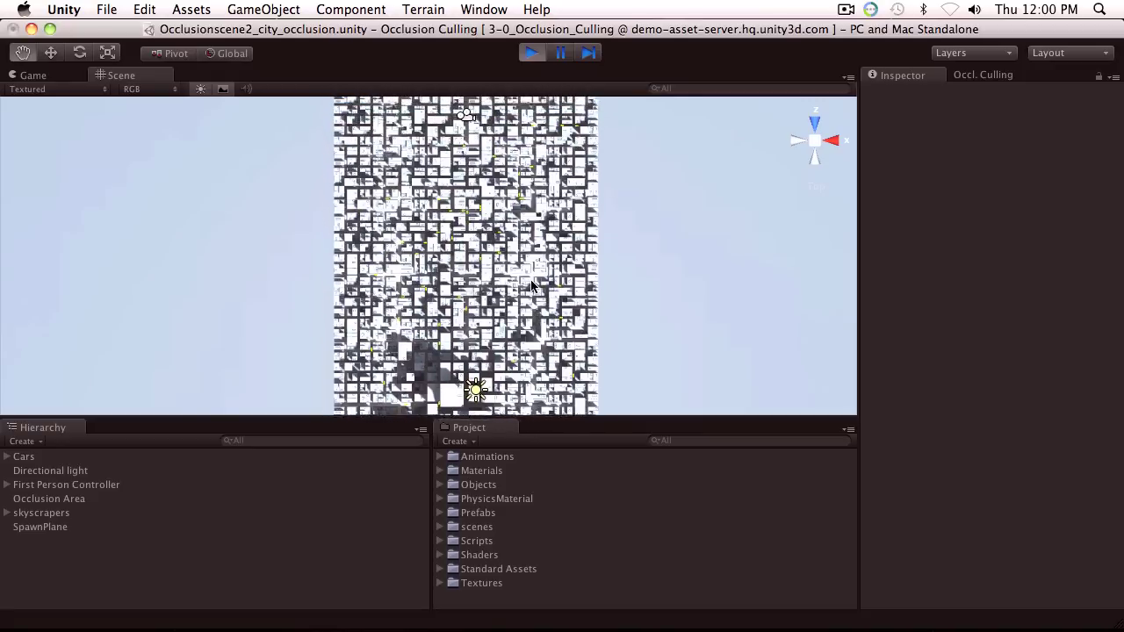
Open the occlusion culling settings for the city scene and hide the view volumes so only target volumes show
click(979, 76)
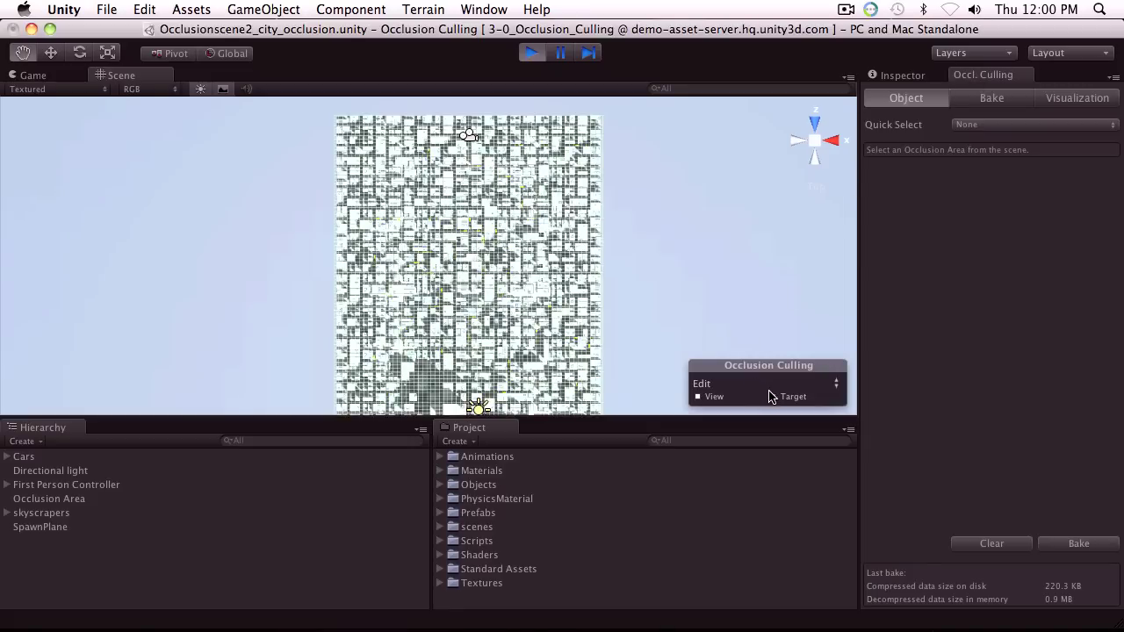
click(714, 396)
alt+drag(716, 401, 493, 271)
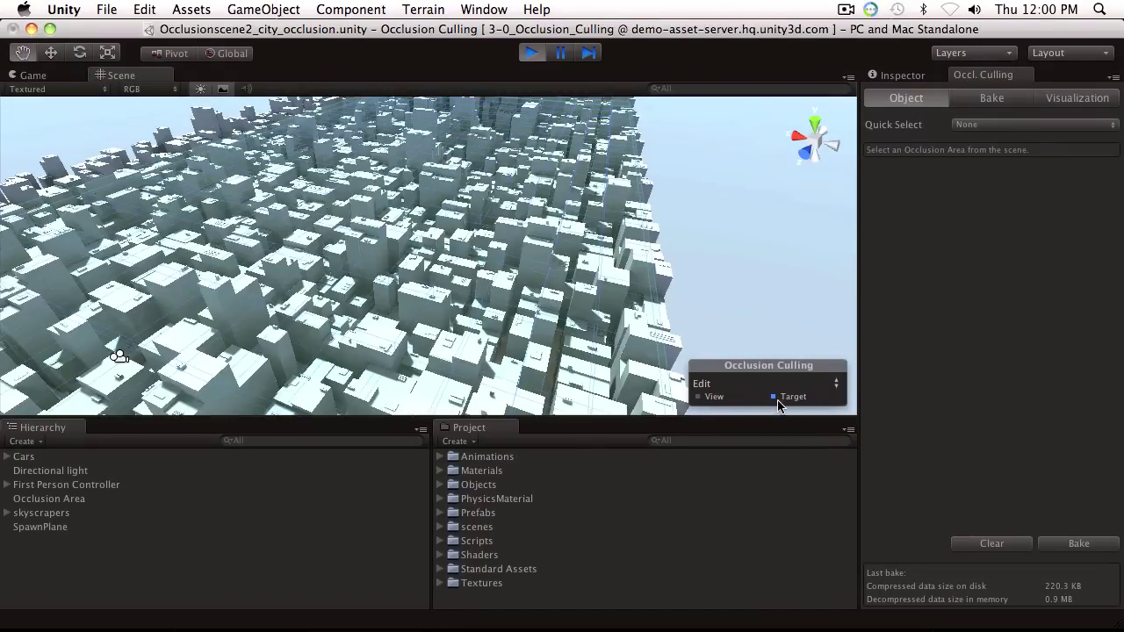
Switch the occlusion culling display to Visualize and examine the skyscrapers that remain rendered around the main camera
click(750, 386)
click(745, 414)
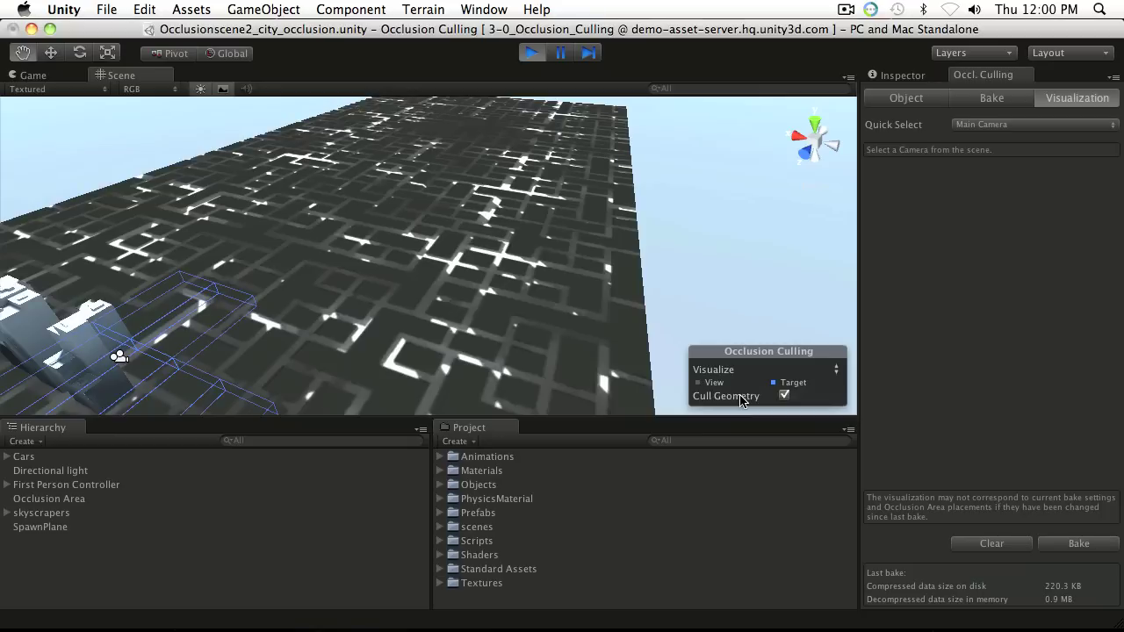
alt+drag(516, 310, 463, 252)
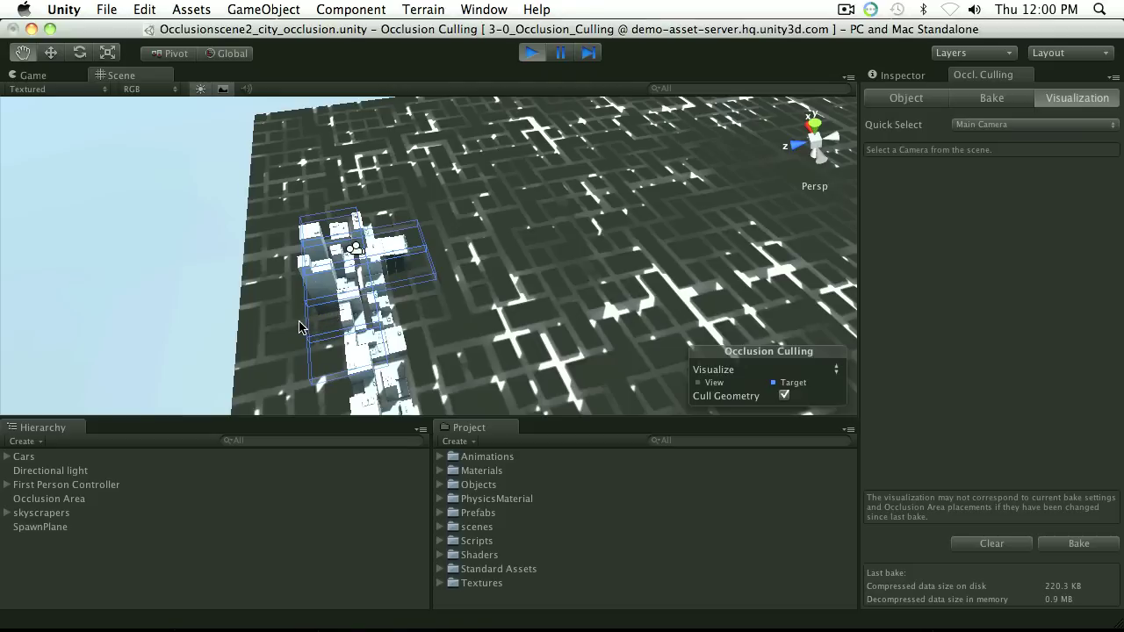
alt+drag(355, 335, 523, 351)
Switch the occlusion culling display back to Edit and examine the city's target volumes from another angle
click(720, 376)
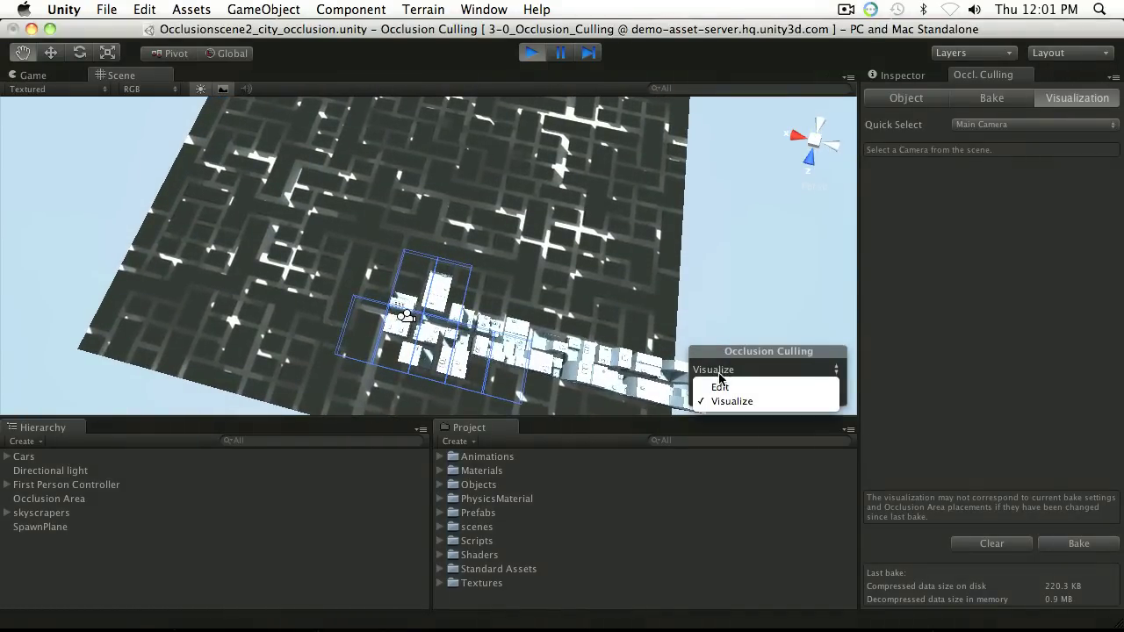
click(722, 384)
alt+drag(448, 279, 474, 325)
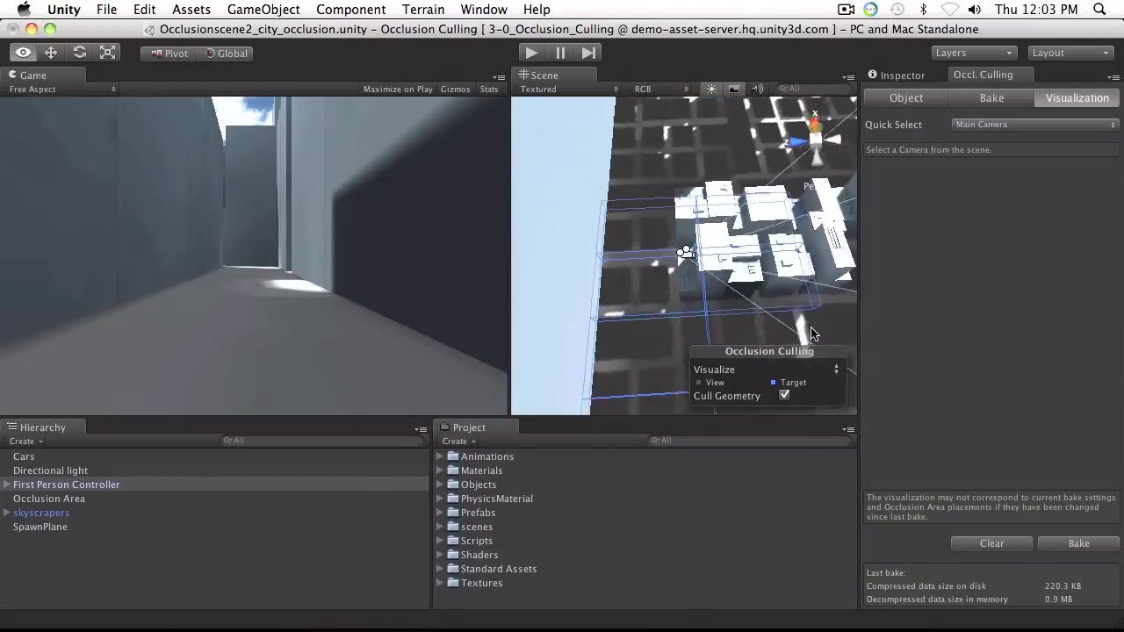
Examine the skyscrapers that remain rendered and the target volumes from several angles, and switch the occlusion culling display to Edit
alt+drag(812, 334, 713, 227)
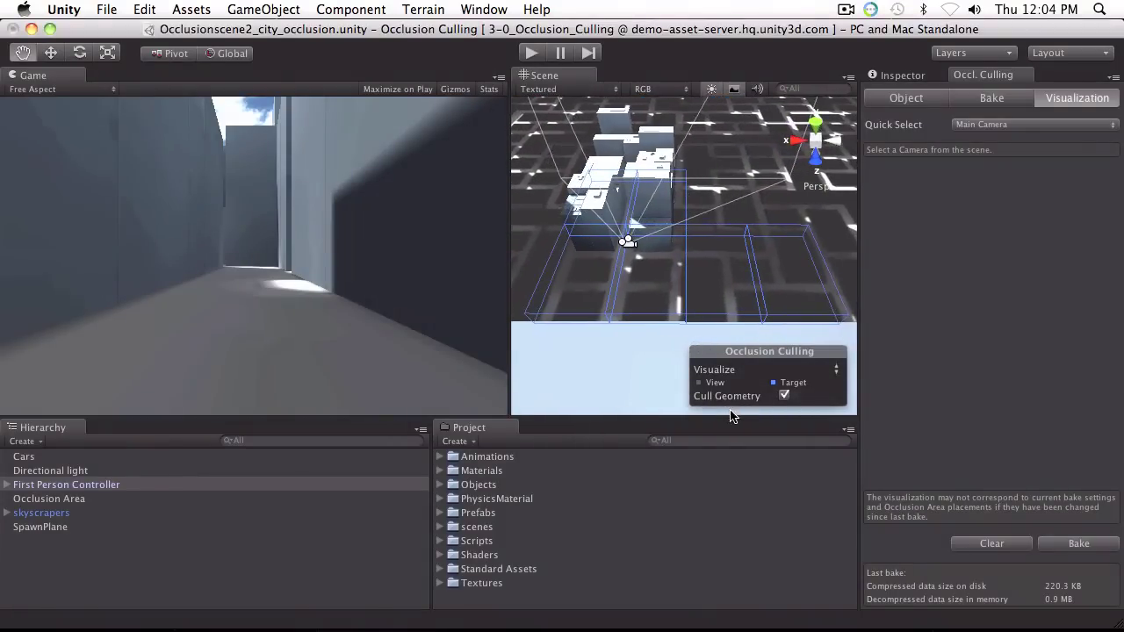
alt+drag(662, 322, 812, 293)
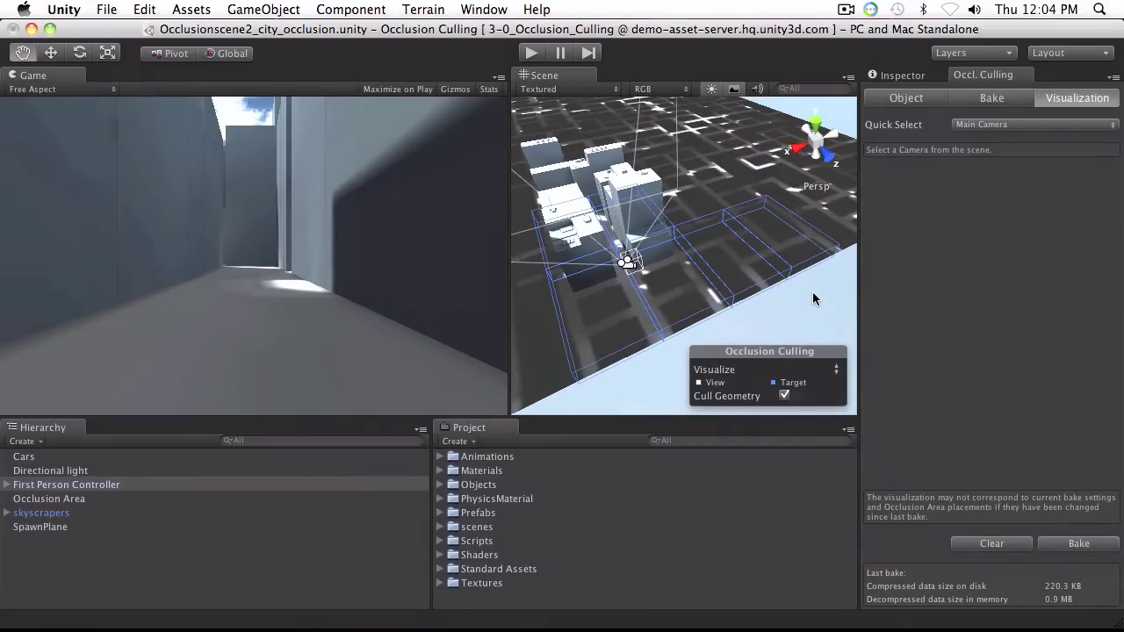
click(776, 372)
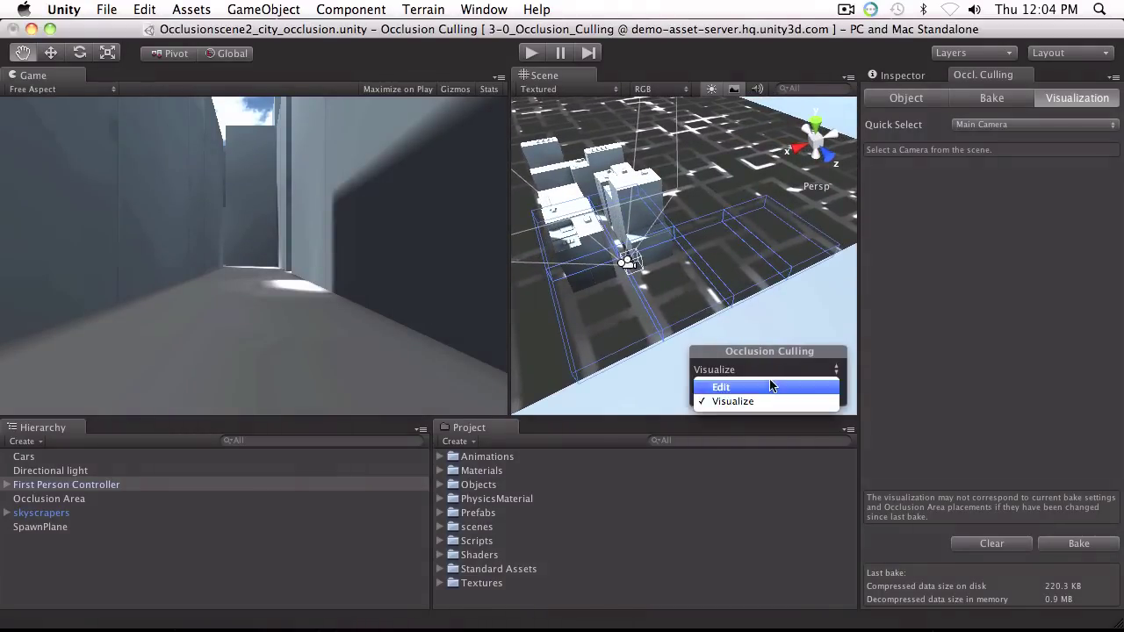
click(746, 379)
Compare the city with its view volumes shown and hidden from different angles, leaving only the target volumes displayed
alt+drag(703, 312, 694, 232)
click(716, 396)
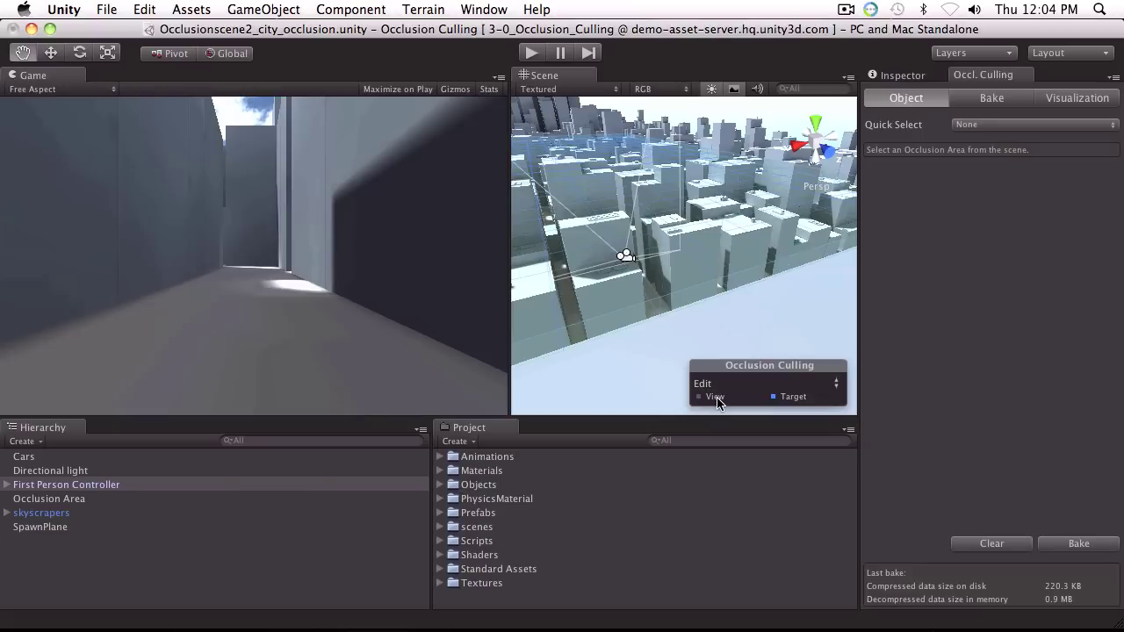
alt+drag(660, 261, 640, 355)
click(716, 397)
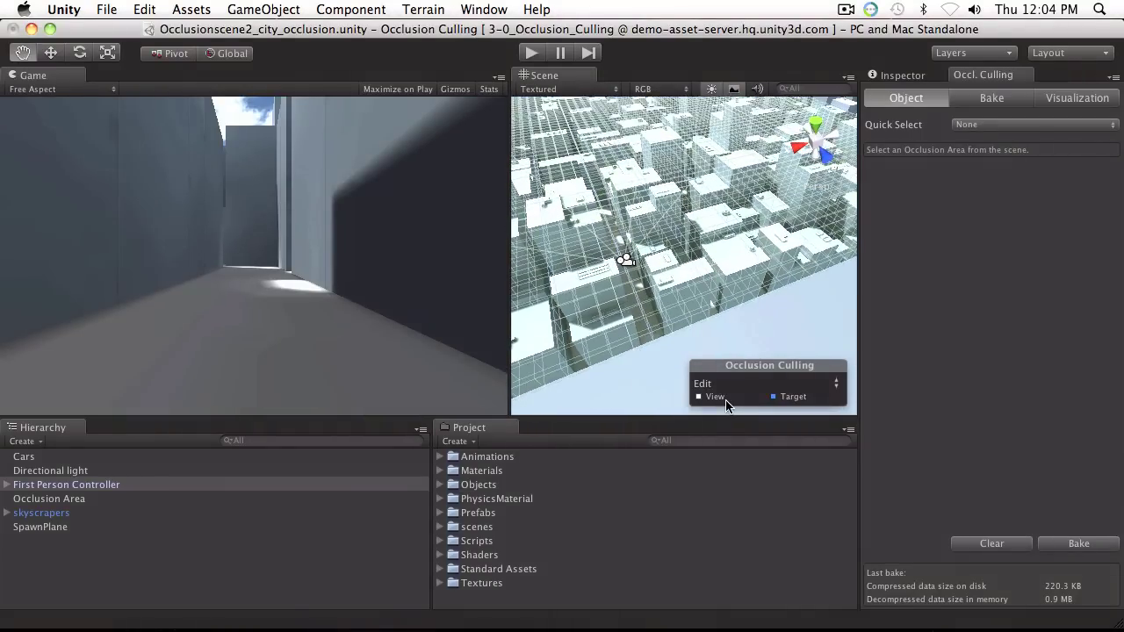
click(723, 399)
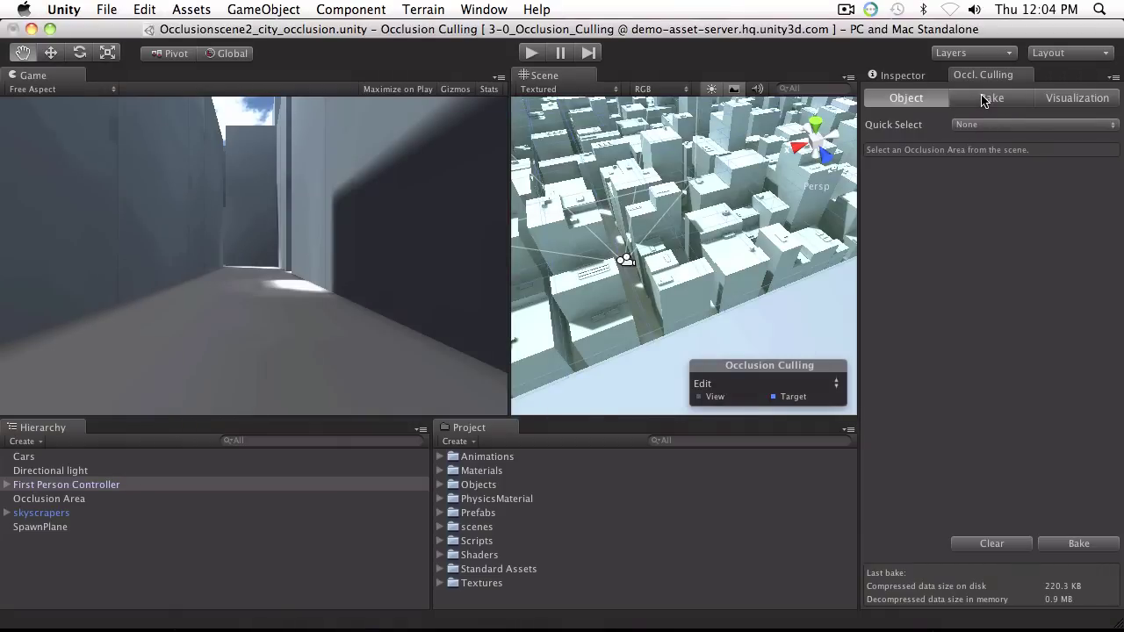
Select the Occlusion Area for editing and examine its bounds around the city from a lower angle
click(972, 126)
click(972, 138)
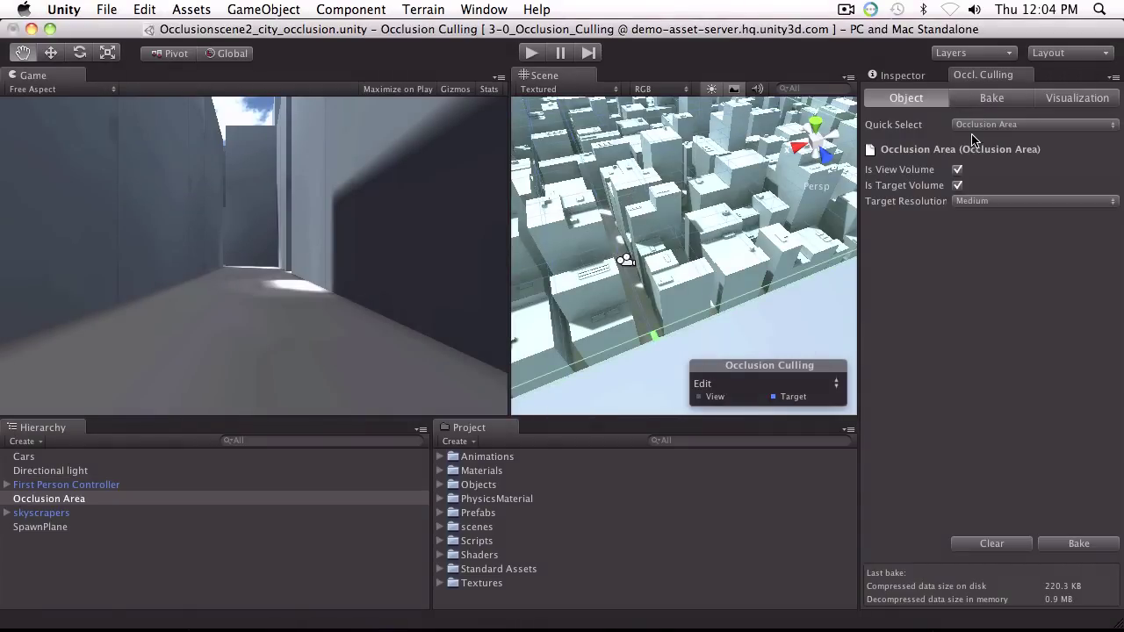
alt+drag(760, 251, 765, 116)
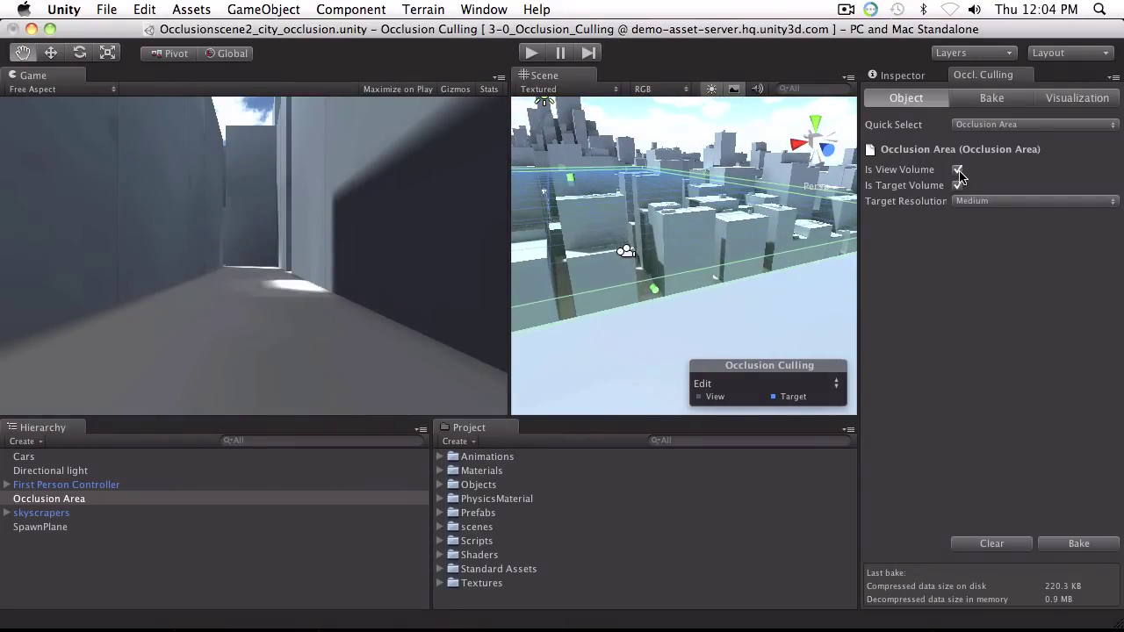
Preview the city's target volume subdivision with the Occlusion Area's target resolution set to ExtremelyHigh and to Low
click(966, 201)
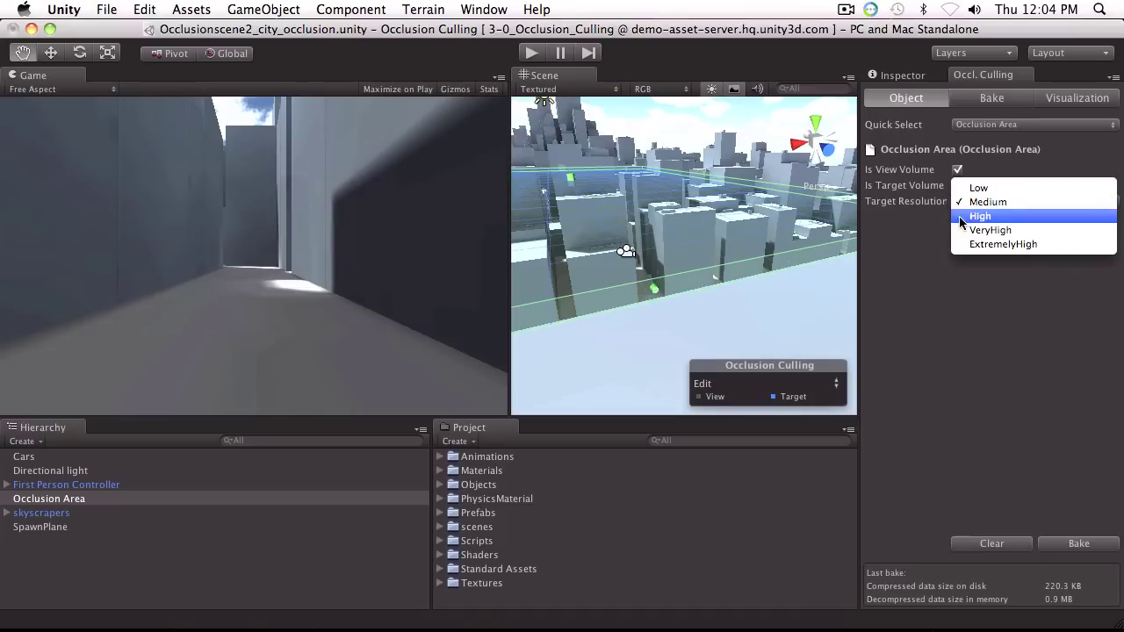
click(971, 244)
alt+drag(785, 210, 695, 400)
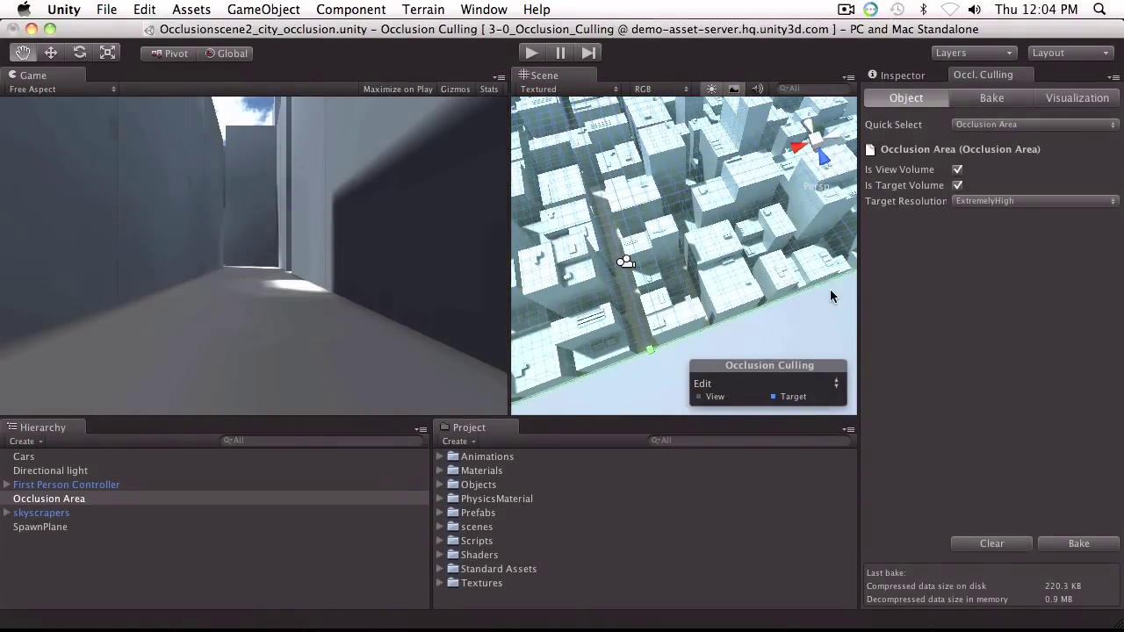
click(966, 202)
click(983, 144)
mouse_move(724, 263)
alt+mouse_down()
mouse_move(717, 235)
mouse_move(715, 250)
alt+mouse_up()
Set the Occlusion Area's target resolution to High
click(969, 201)
click(959, 231)
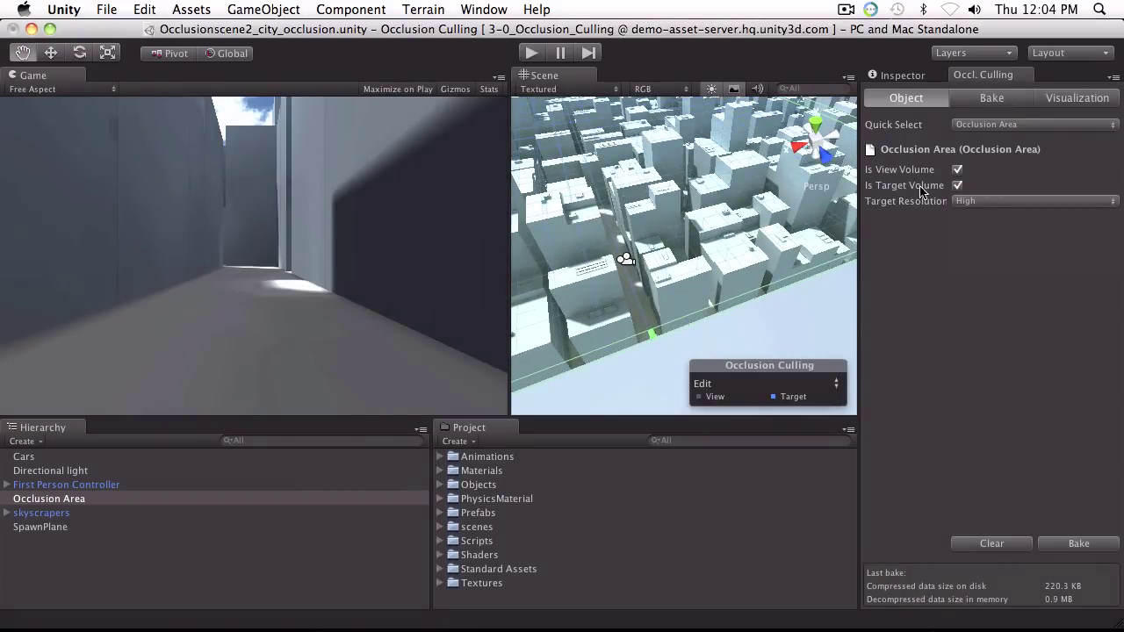
Set the View Cell Size to 1 in the bake settings and check the Bake Quality options, keeping Production
click(991, 98)
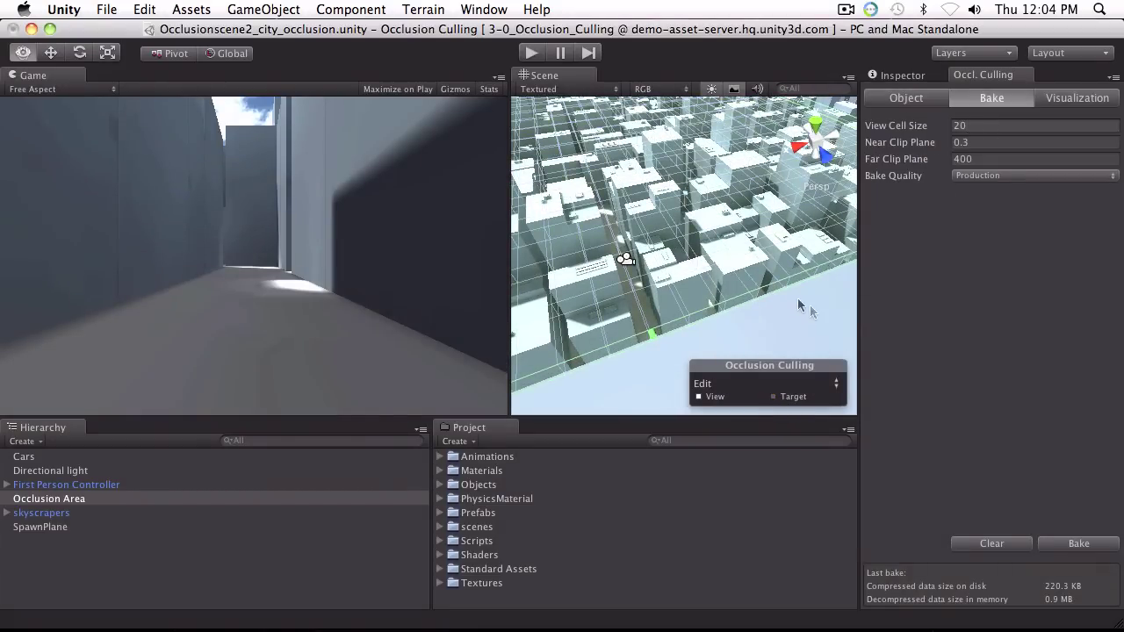
alt+drag(797, 298, 708, 292)
double_click(967, 124)
text(1)
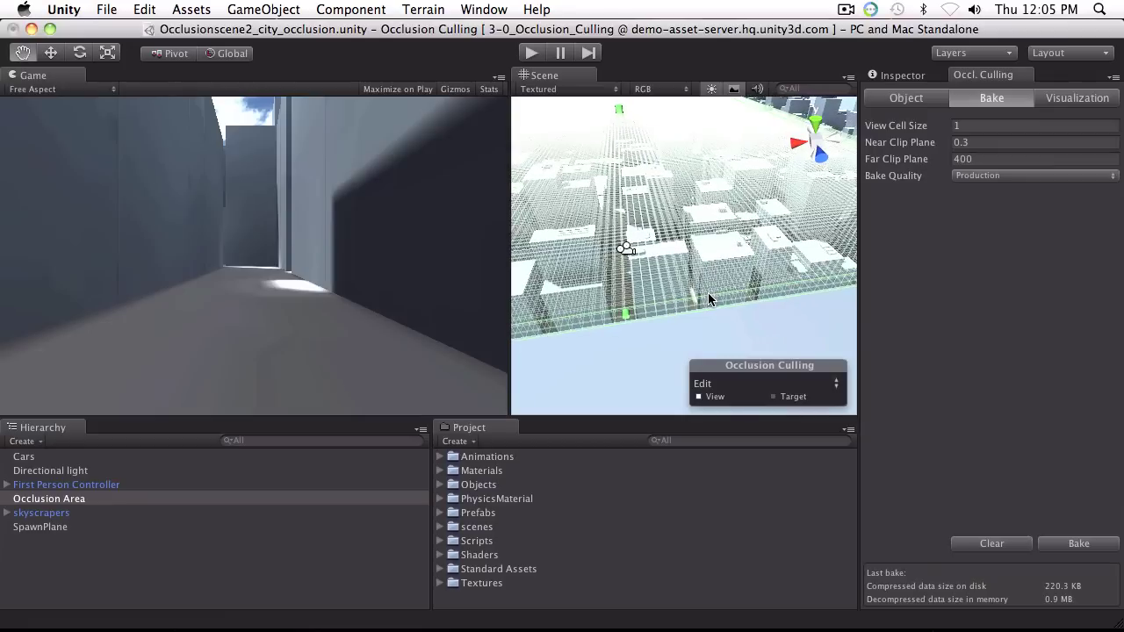
click(990, 175)
click(1001, 176)
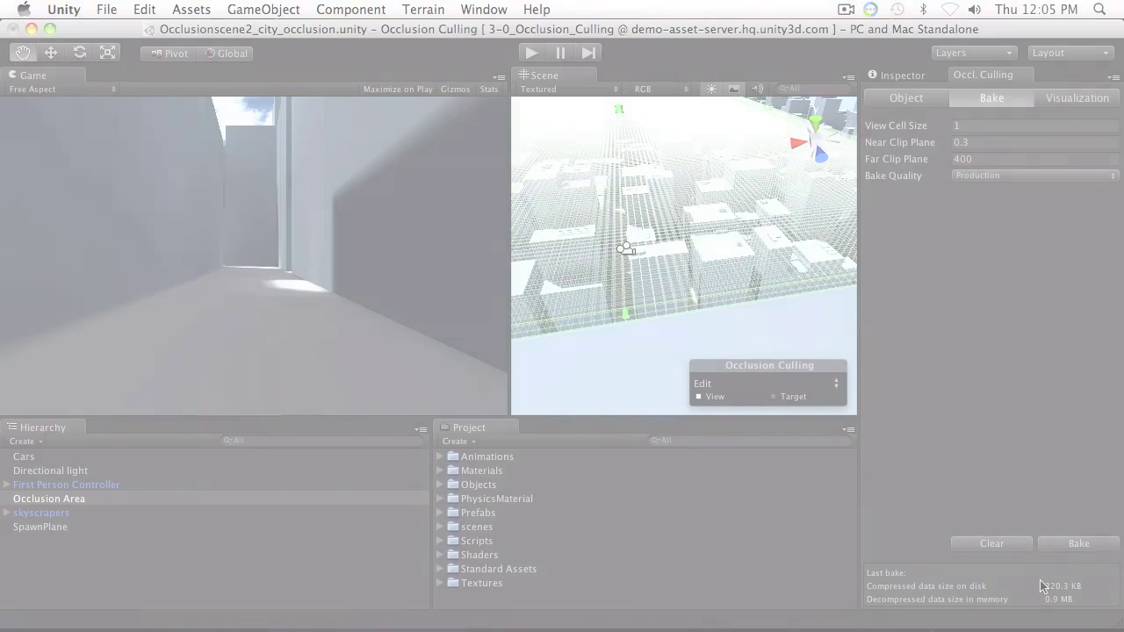